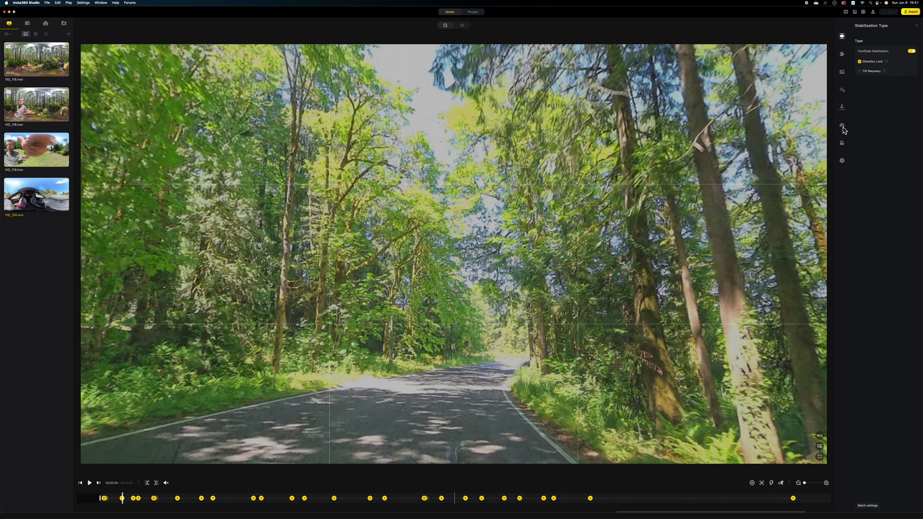
Open the Stats settings and preview the Acceleration, Tilt Angle and Date & Time overlays one by one, switching each off again
{"action": "left_click", "coordinate": [842, 126]}
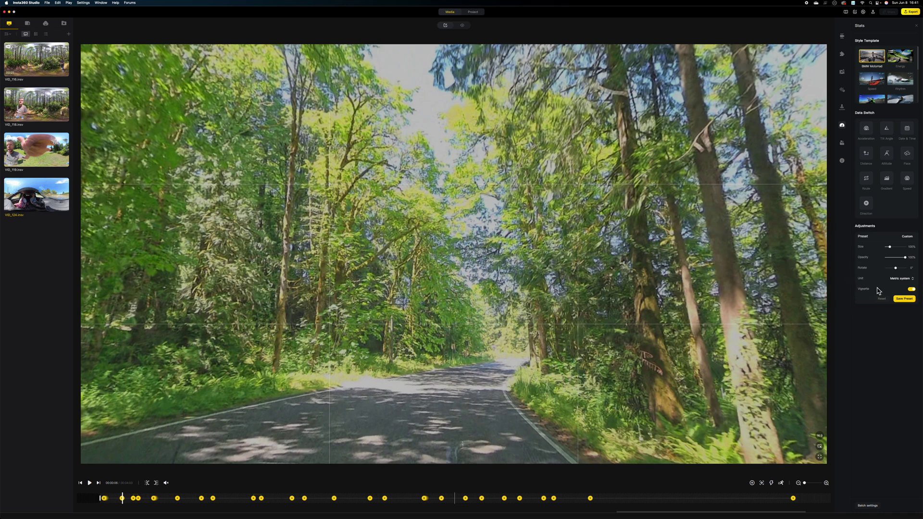
{"action": "left_click", "coordinate": [866, 130]}
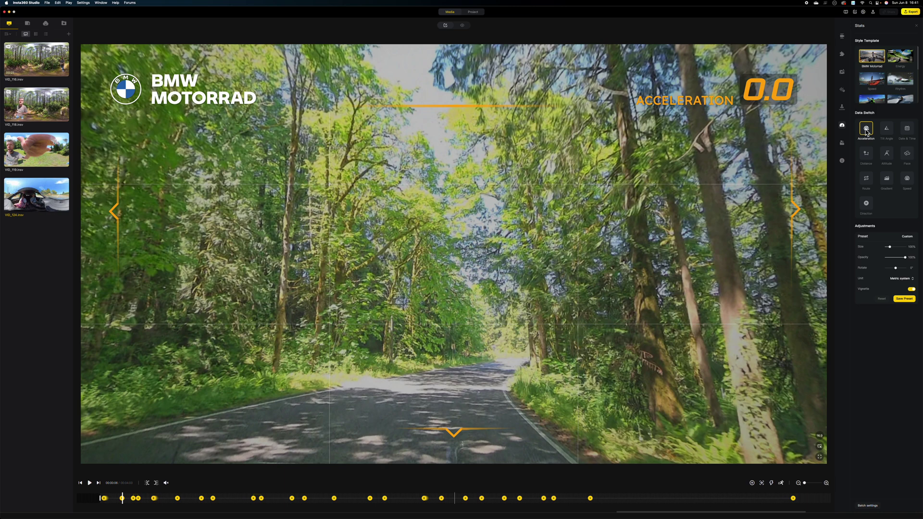
{"action": "left_click", "coordinate": [866, 129]}
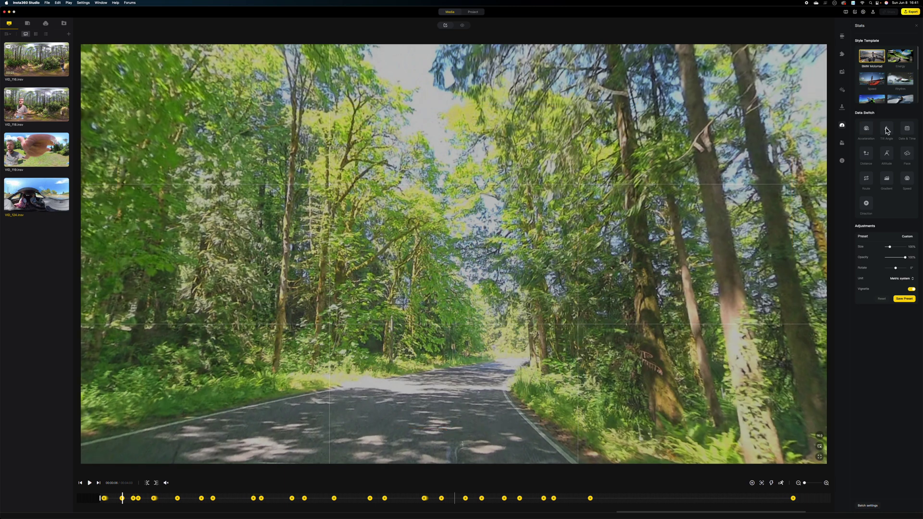
{"action": "left_click", "coordinate": [887, 129]}
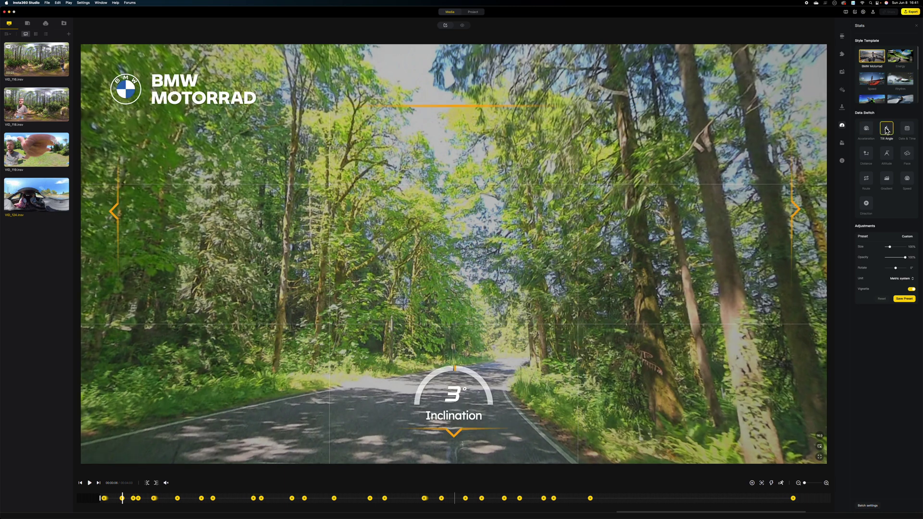
{"action": "left_click", "coordinate": [887, 131]}
{"action": "left_click", "coordinate": [908, 130]}
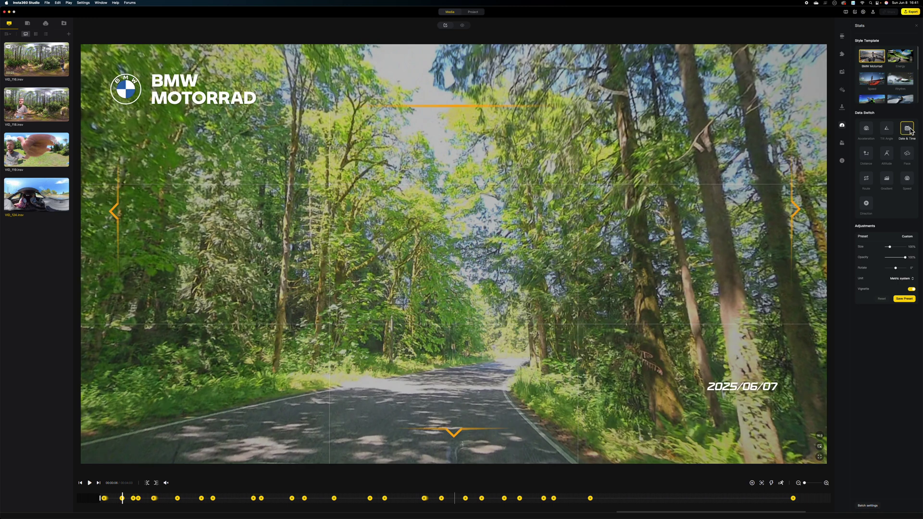
{"action": "left_click", "coordinate": [908, 130]}
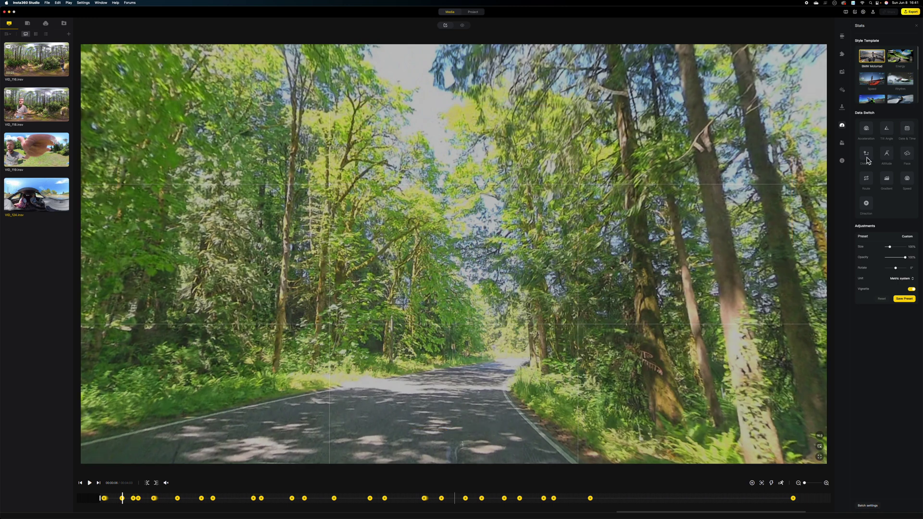
Preview the Distance, Altitude and Pace overlays one by one, switching each off again
{"action": "left_click", "coordinate": [867, 159]}
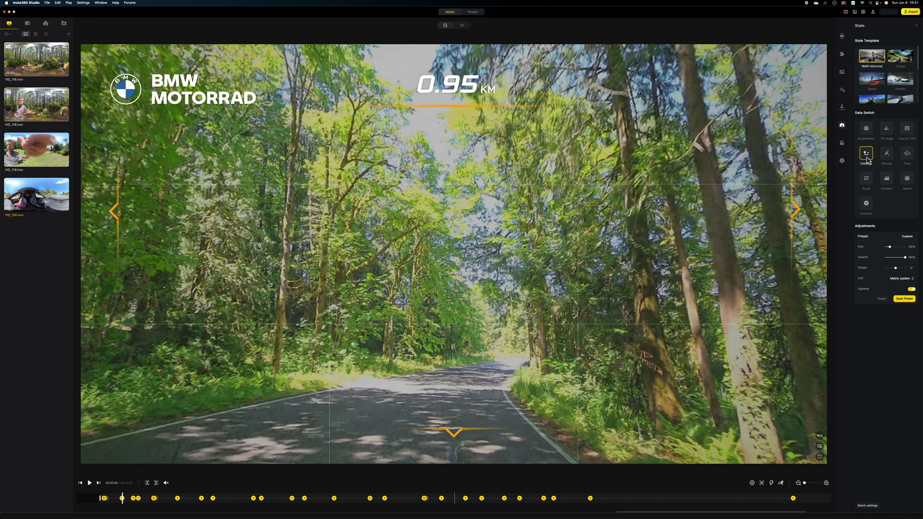
{"action": "left_click", "coordinate": [867, 159]}
{"action": "left_click", "coordinate": [887, 156]}
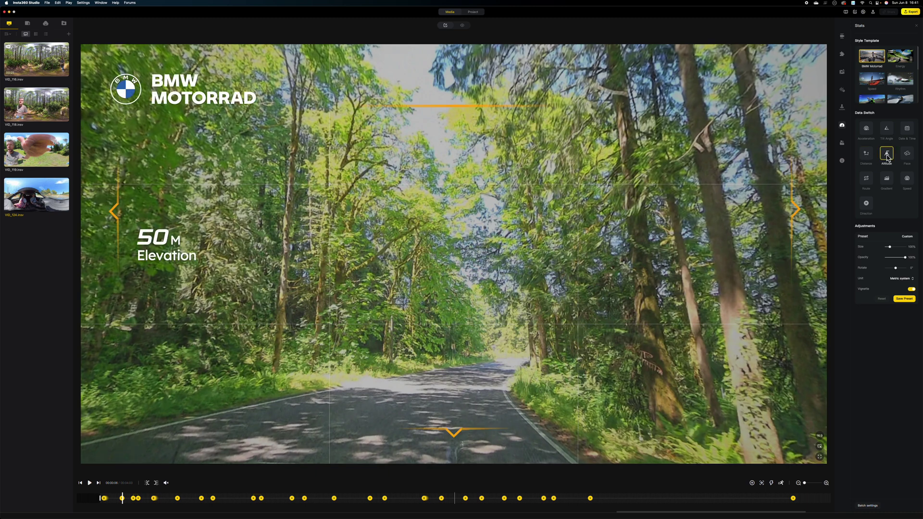
{"action": "left_click", "coordinate": [887, 156]}
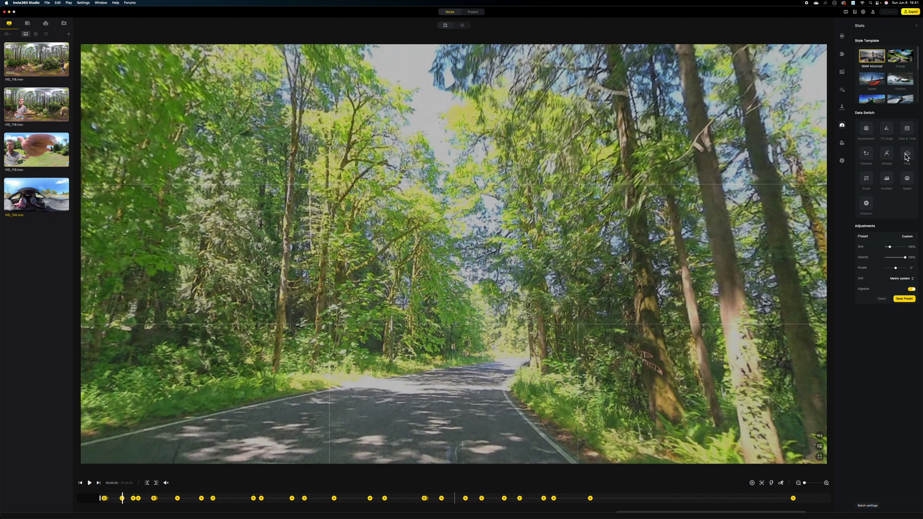
{"action": "left_click", "coordinate": [907, 155]}
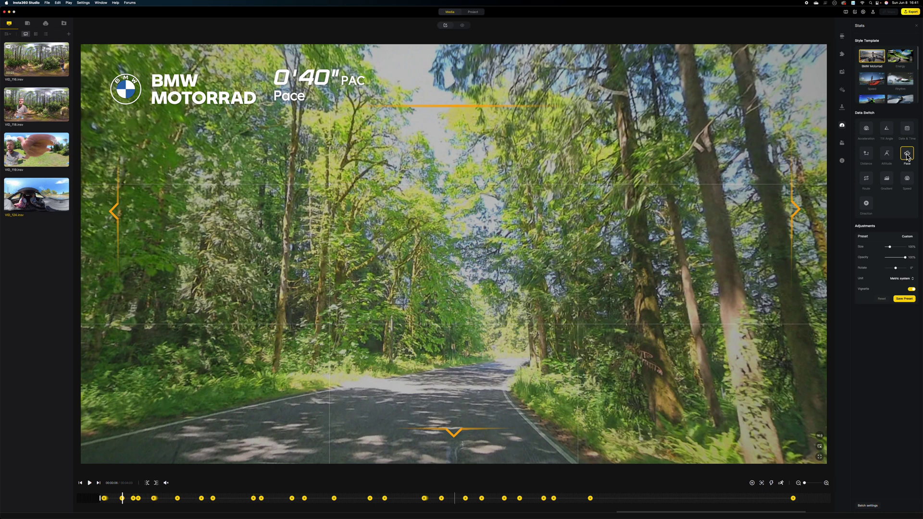
{"action": "left_click", "coordinate": [907, 156]}
Preview the Route, Gradient, Speed and Direction overlays one by one, switching each off again
{"action": "left_click", "coordinate": [872, 182]}
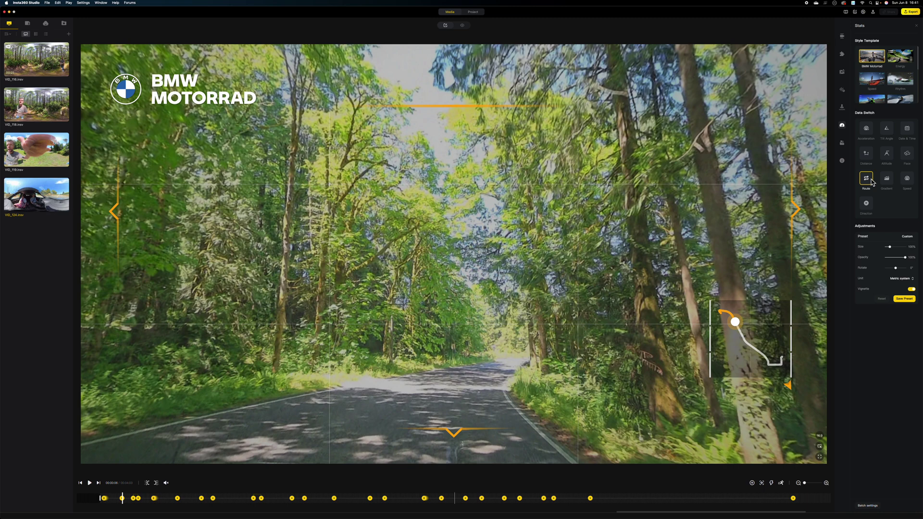
{"action": "left_click", "coordinate": [872, 182]}
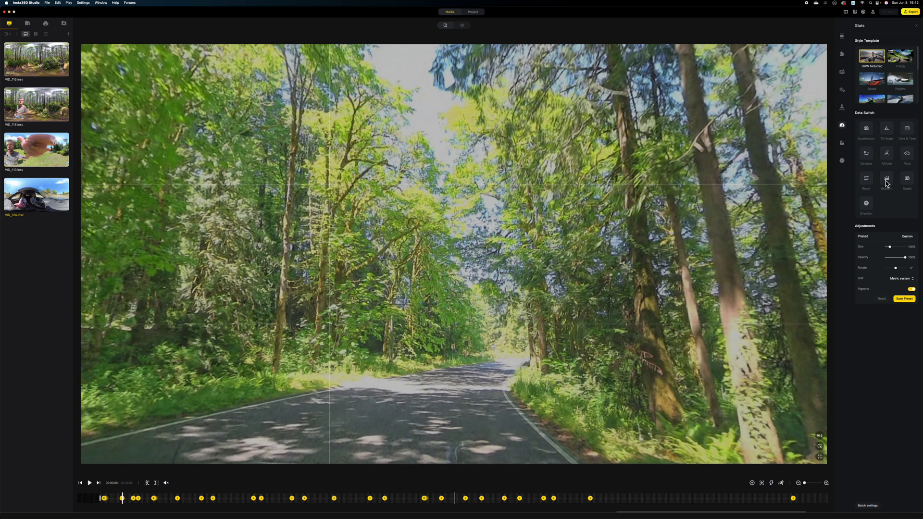
{"action": "left_click", "coordinate": [886, 181]}
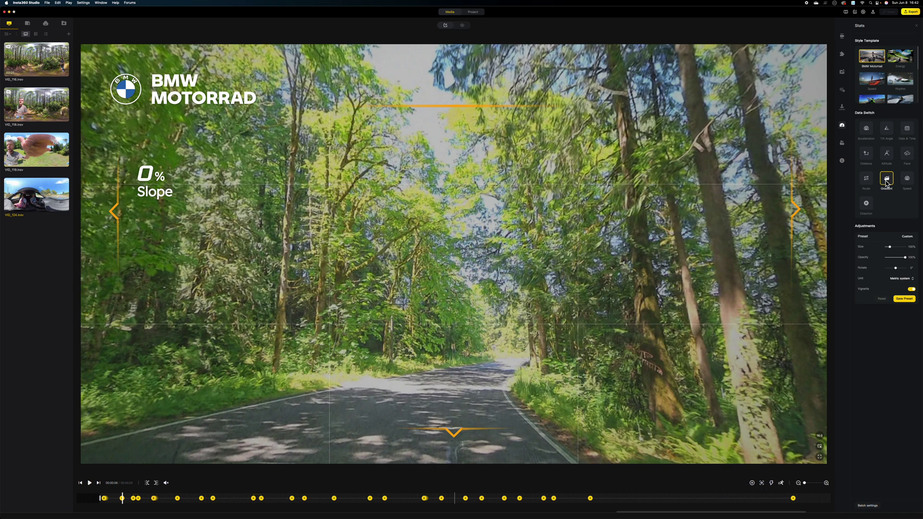
{"action": "left_click", "coordinate": [887, 181]}
{"action": "left_click", "coordinate": [907, 179]}
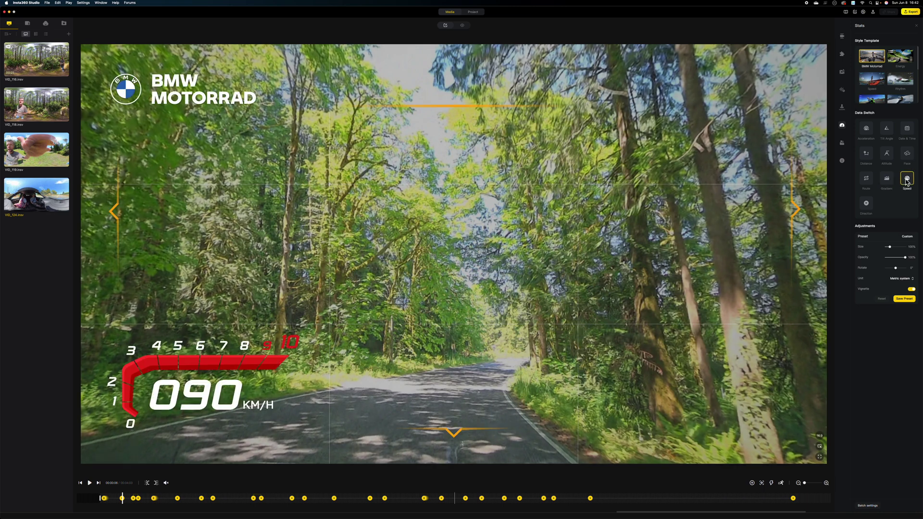
{"action": "left_click", "coordinate": [907, 181]}
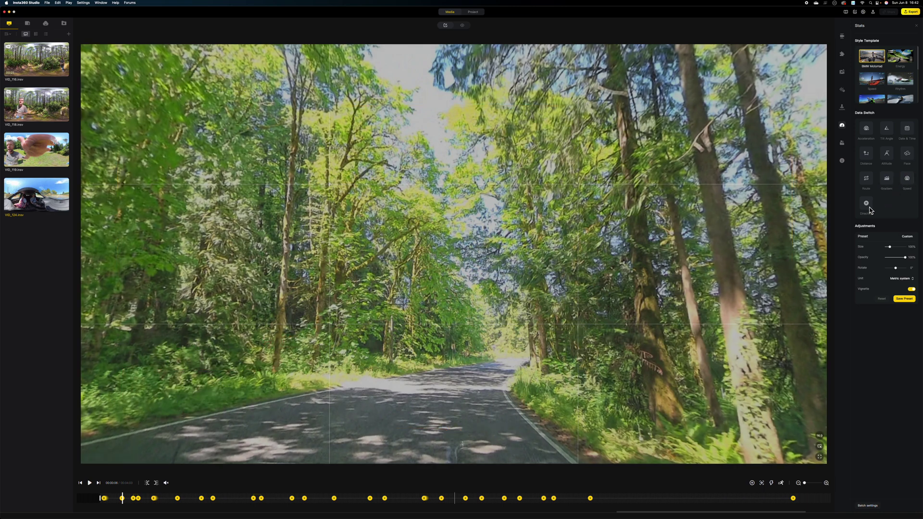
{"action": "left_click", "coordinate": [870, 209]}
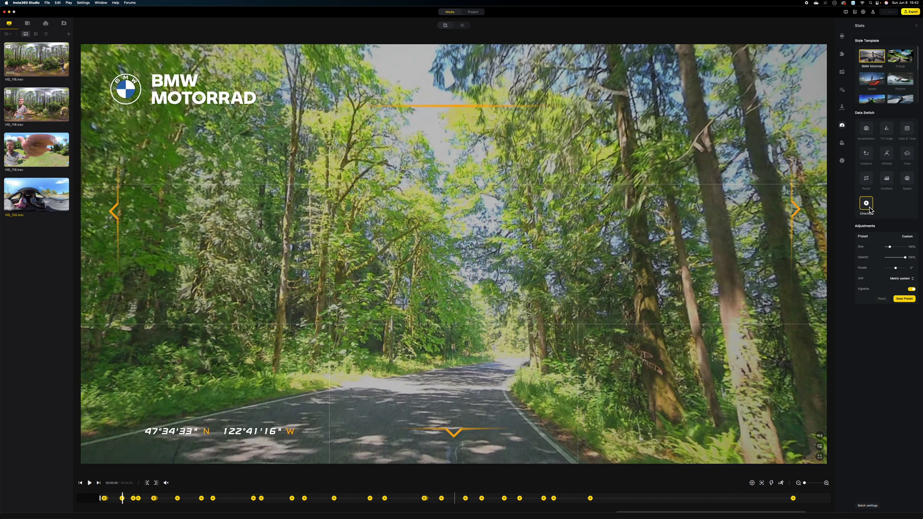
{"action": "left_click", "coordinate": [870, 210]}
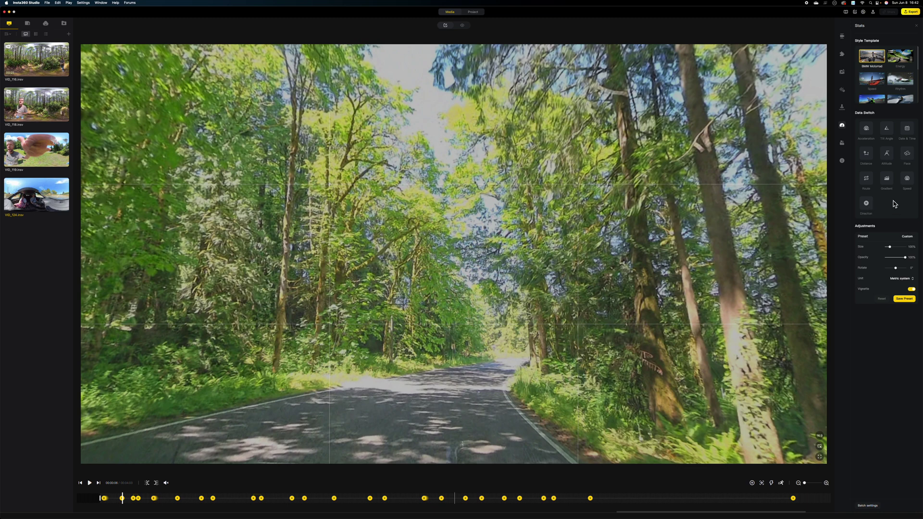
Enable the Speed, Route, Distance and Direction overlays together on the video
{"action": "left_click", "coordinate": [907, 181]}
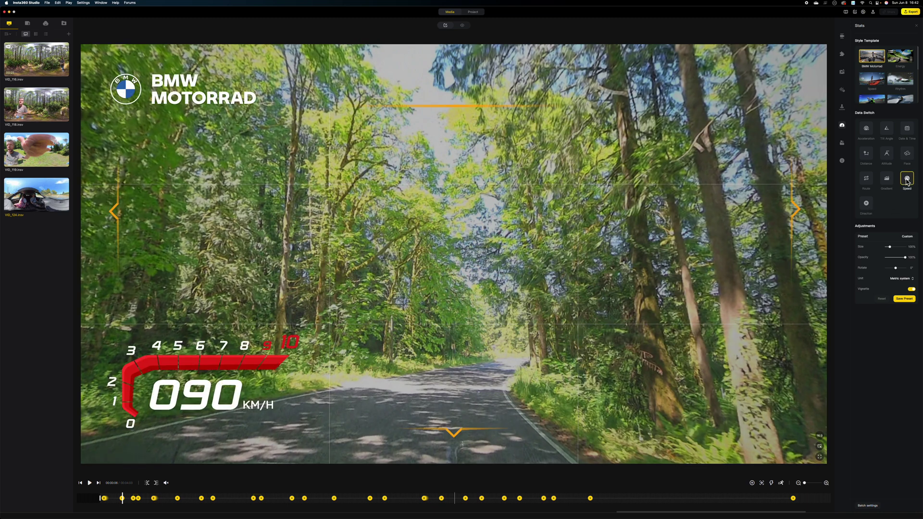
{"action": "left_click", "coordinate": [868, 179]}
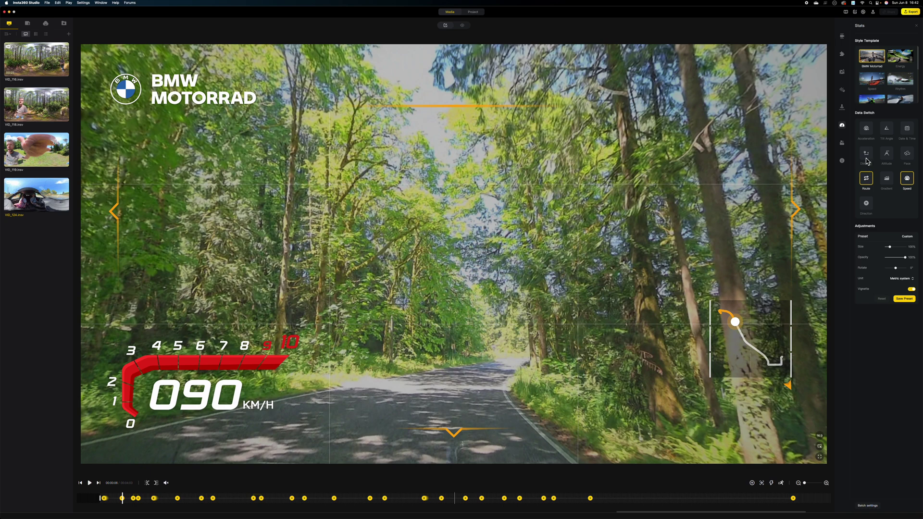
{"action": "left_click", "coordinate": [867, 154]}
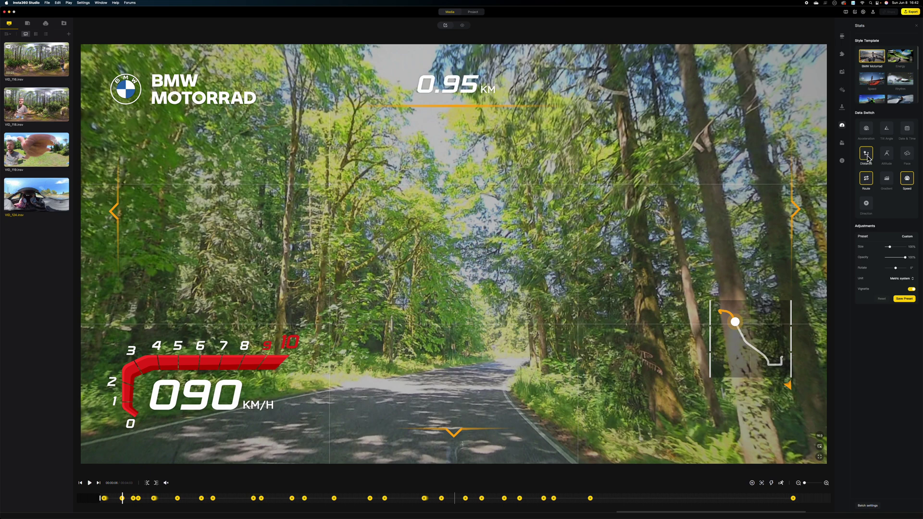
{"action": "left_click", "coordinate": [866, 211]}
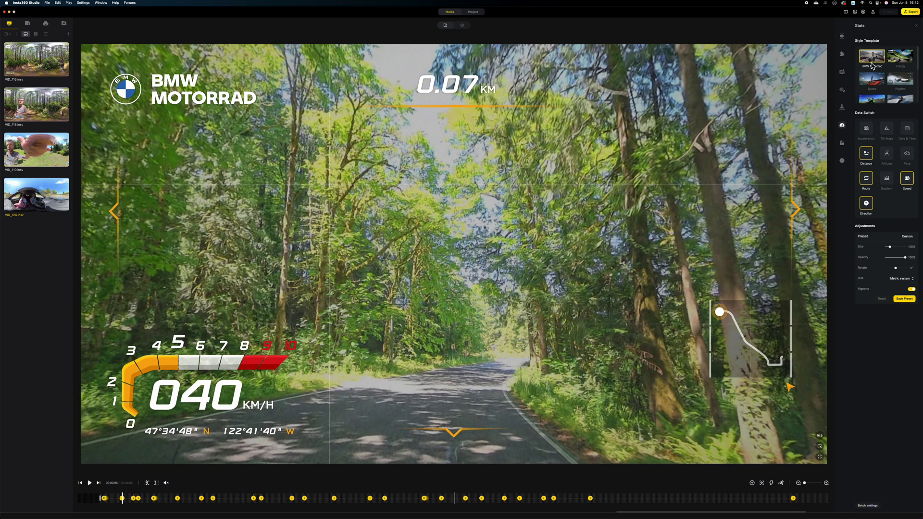
Try the stats style templates in order from Energy through Classic to Cool on the enabled overlays
{"action": "left_click", "coordinate": [901, 60]}
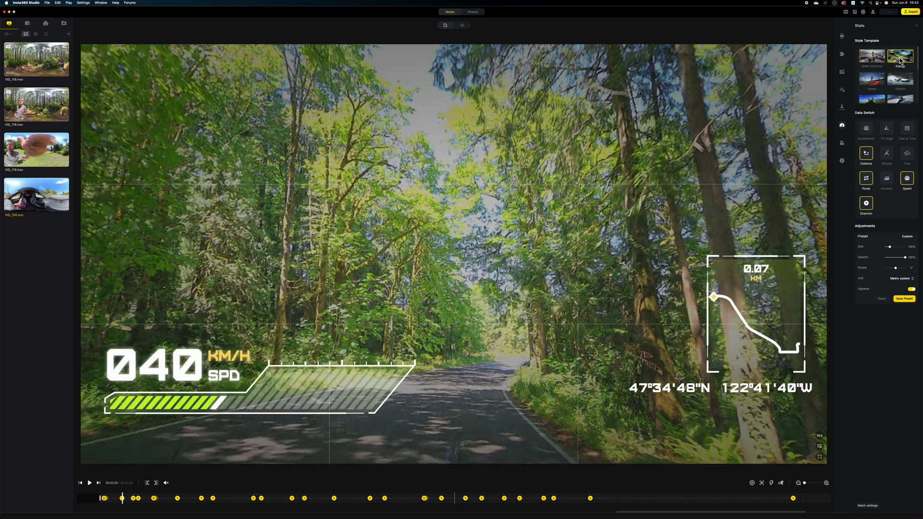
{"action": "left_click", "coordinate": [874, 84]}
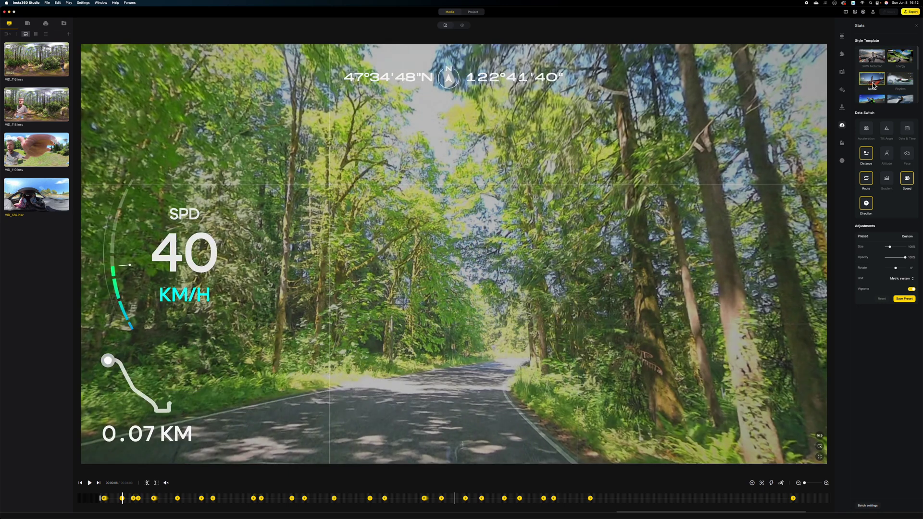
{"action": "left_click", "coordinate": [909, 84]}
{"action": "scroll", "coordinate": [908, 85], "scroll_direction": "down", "scroll_amount": 1}
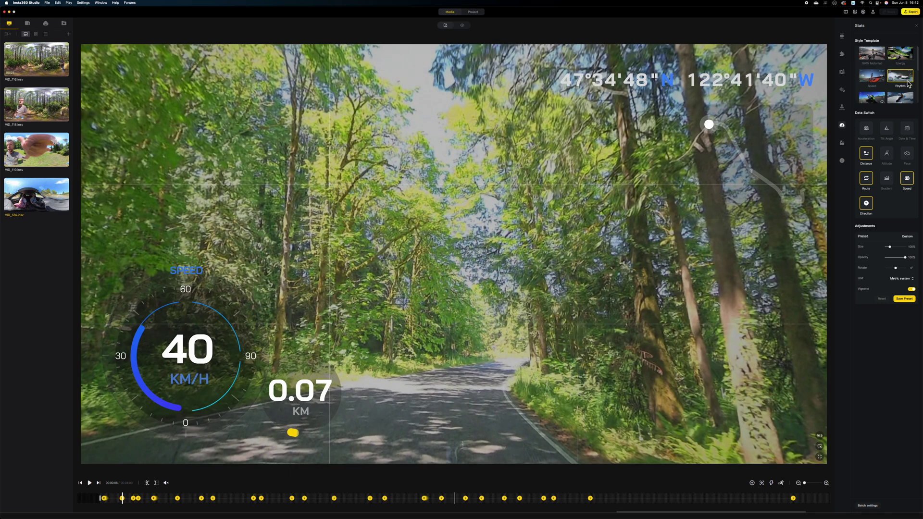
{"action": "left_click", "coordinate": [871, 88]}
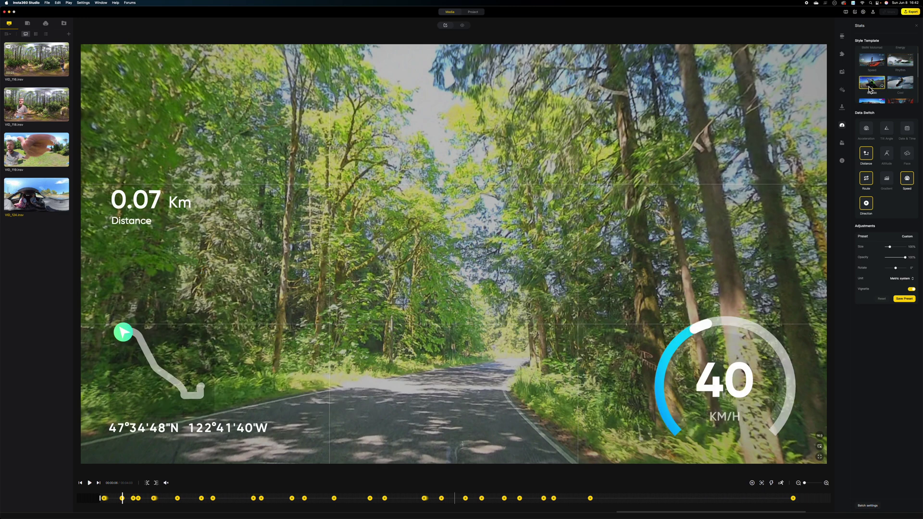
{"action": "left_click", "coordinate": [908, 84]}
{"action": "scroll", "coordinate": [885, 77], "scroll_direction": "down", "scroll_amount": 2}
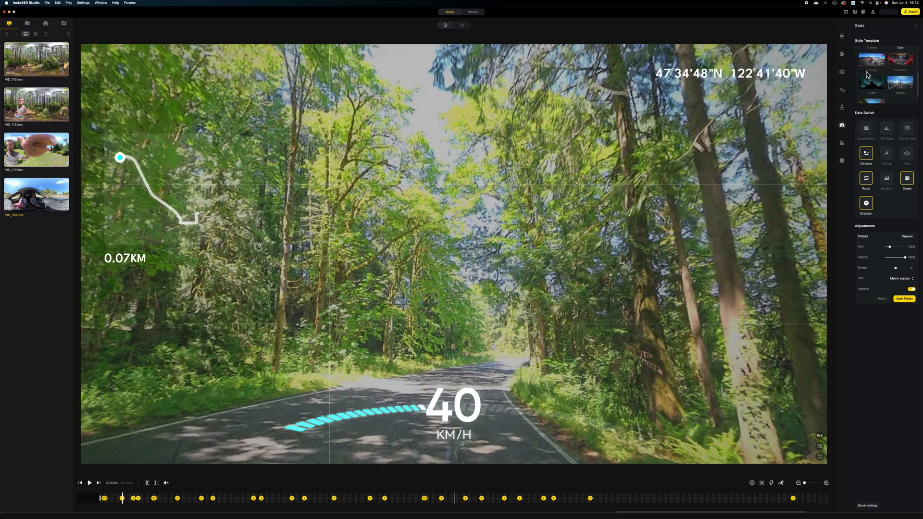
Try the remaining stats style templates from Racing and Futuristic through Dynamic on the enabled overlays
{"action": "left_click", "coordinate": [869, 64]}
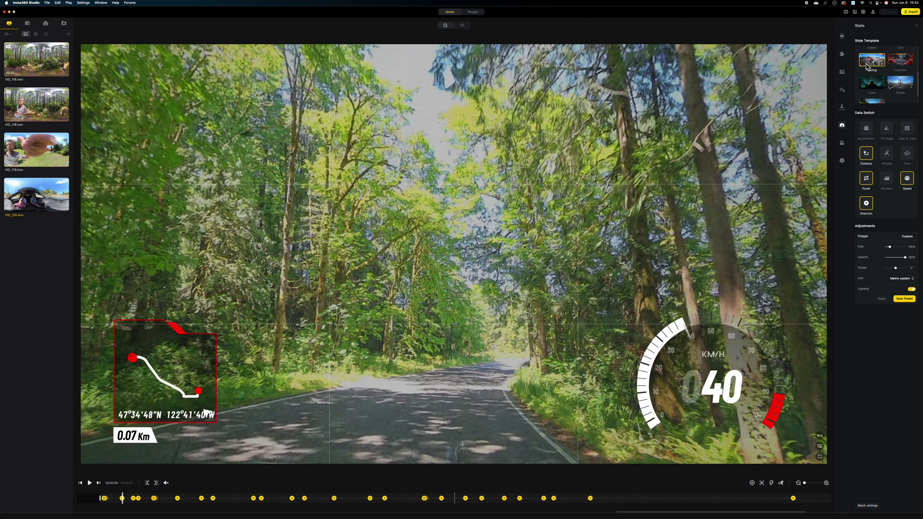
{"action": "left_click", "coordinate": [900, 63]}
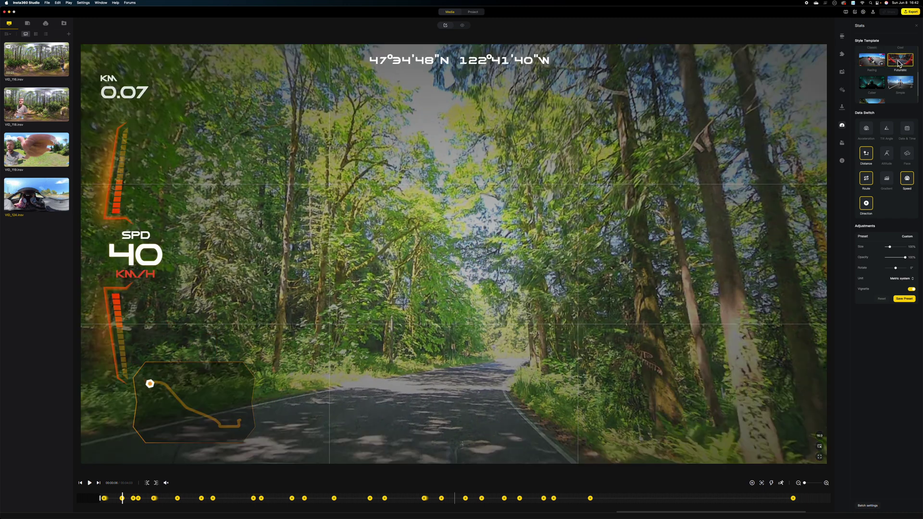
{"action": "left_click", "coordinate": [874, 85]}
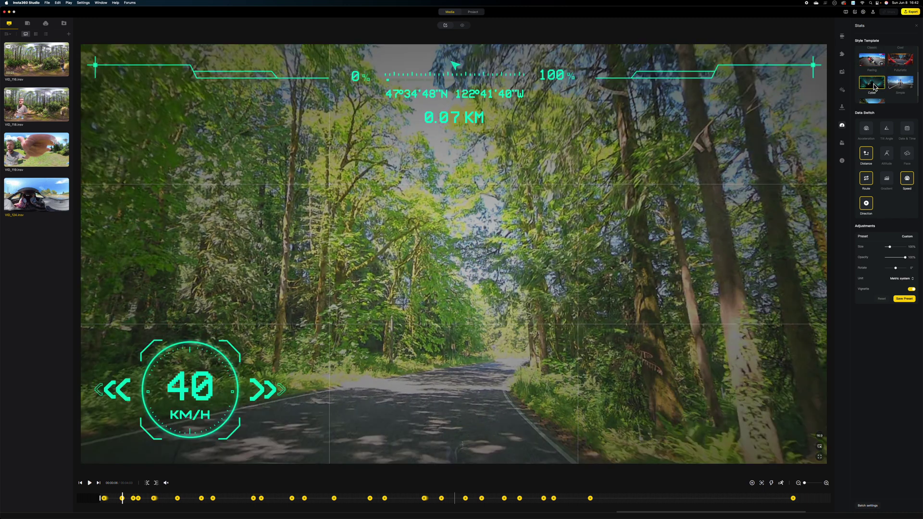
{"action": "left_click", "coordinate": [904, 86]}
{"action": "scroll", "coordinate": [885, 89], "scroll_direction": "down", "scroll_amount": 2}
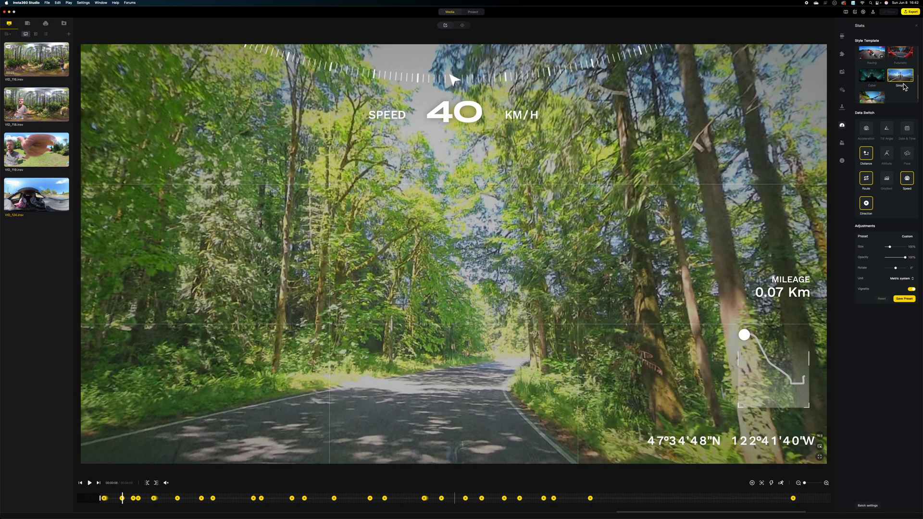
{"action": "left_click", "coordinate": [871, 90]}
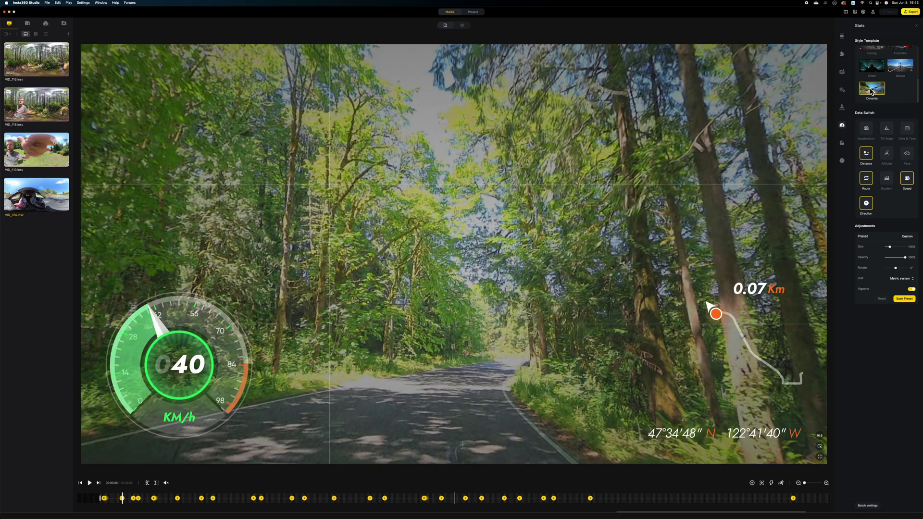
Apply the Classic style template to the stats and slightly reduce the overlay size
{"action": "scroll", "coordinate": [871, 89], "scroll_direction": "down", "scroll_amount": 4}
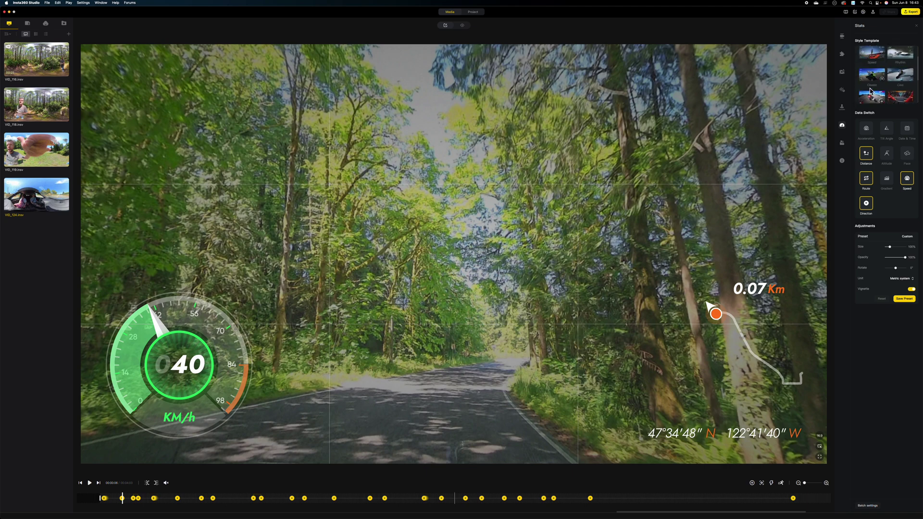
{"action": "scroll", "coordinate": [871, 91], "scroll_direction": "down", "scroll_amount": 1}
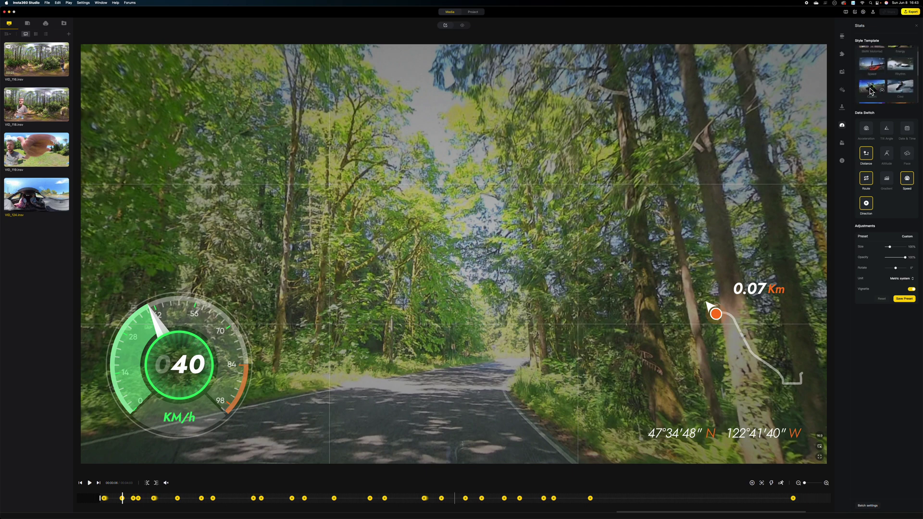
{"action": "left_click", "coordinate": [871, 91]}
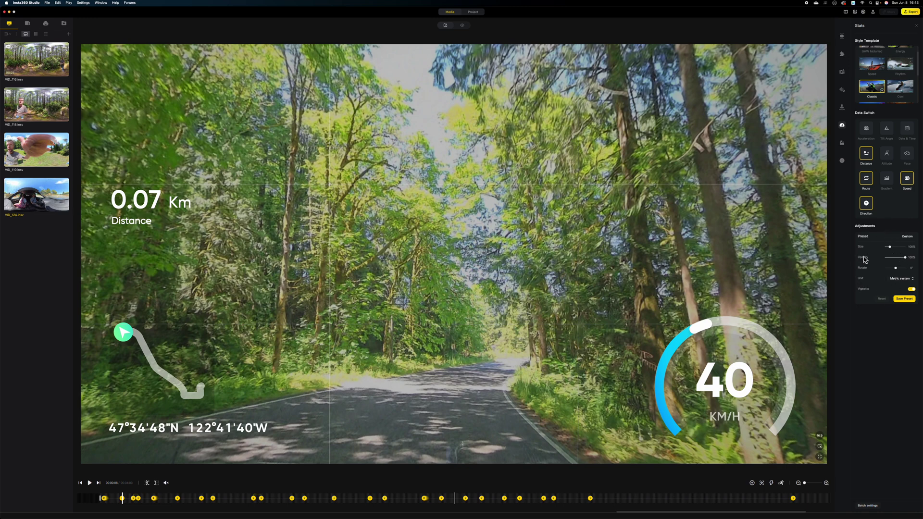
{"action": "left_click_drag", "start_coordinate": [891, 248], "coordinate": [889, 250]}
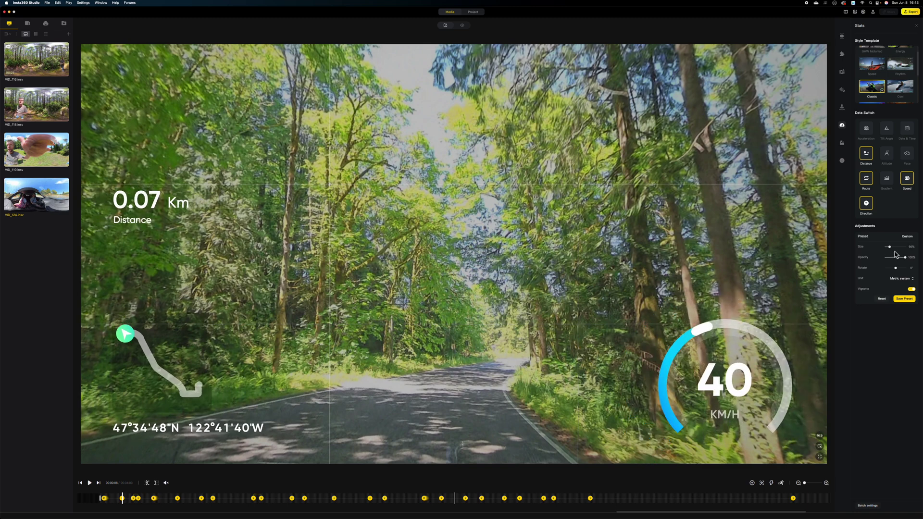
Switch the stats unit to the imperial system and toggle the vignette off and back on
{"action": "left_click_drag", "start_coordinate": [906, 260], "coordinate": [897, 270]}
{"action": "left_click_drag", "start_coordinate": [898, 270], "coordinate": [896, 270]}
{"action": "left_click", "coordinate": [898, 281]}
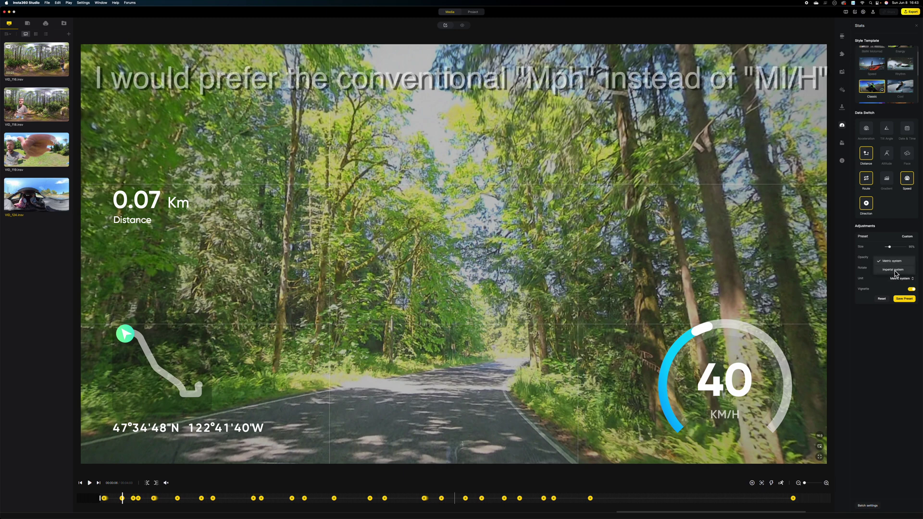
{"action": "left_click", "coordinate": [895, 273]}
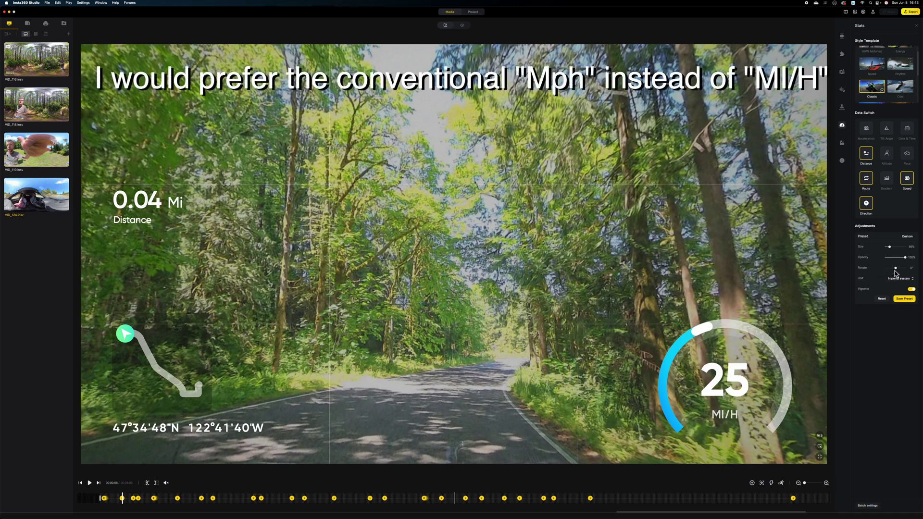
{"action": "left_click", "coordinate": [911, 289]}
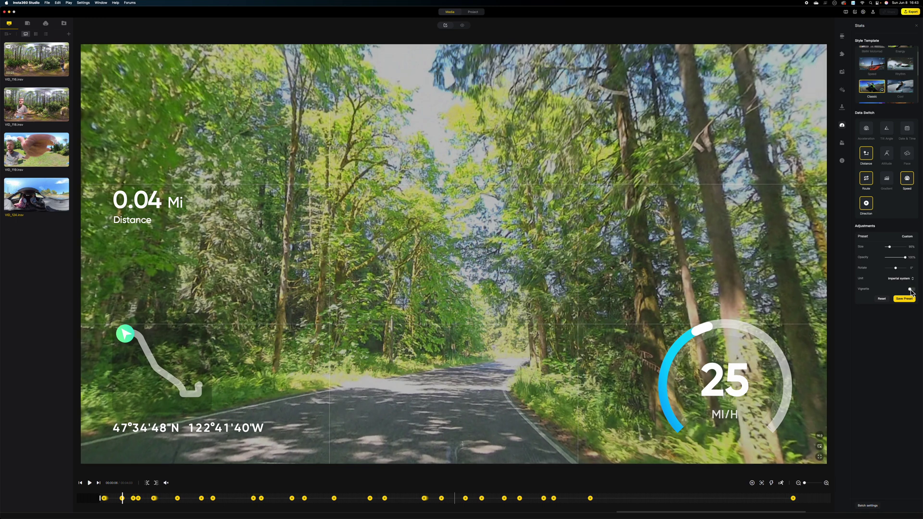
{"action": "left_click", "coordinate": [910, 289]}
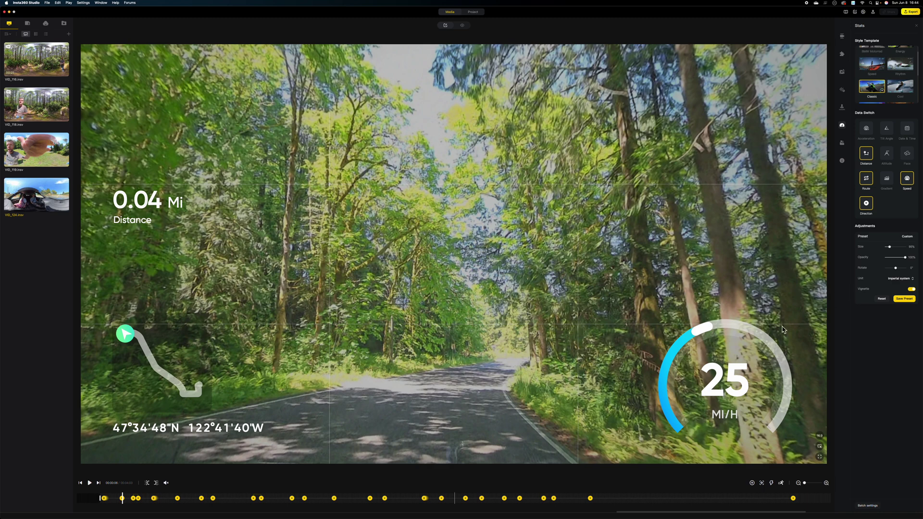
Move the speed gauge to the upper-right area of the video frame and enlarge it
{"action": "left_click", "coordinate": [715, 365]}
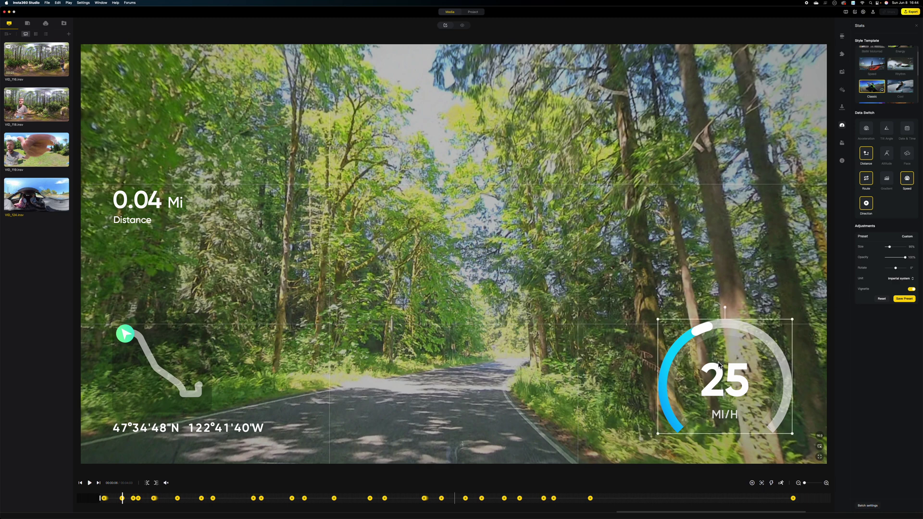
{"action": "left_click_drag", "start_coordinate": [730, 375], "coordinate": [715, 141]}
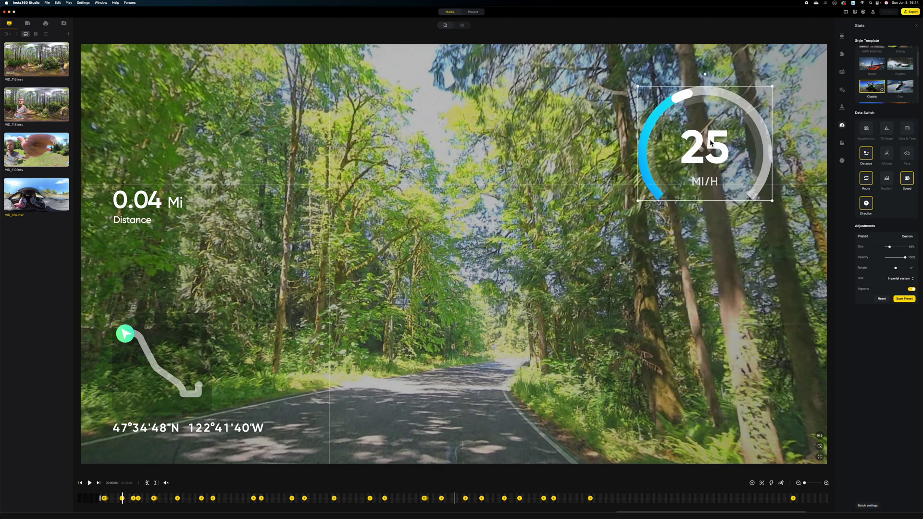
{"action": "left_click_drag", "start_coordinate": [639, 204], "coordinate": [618, 226]}
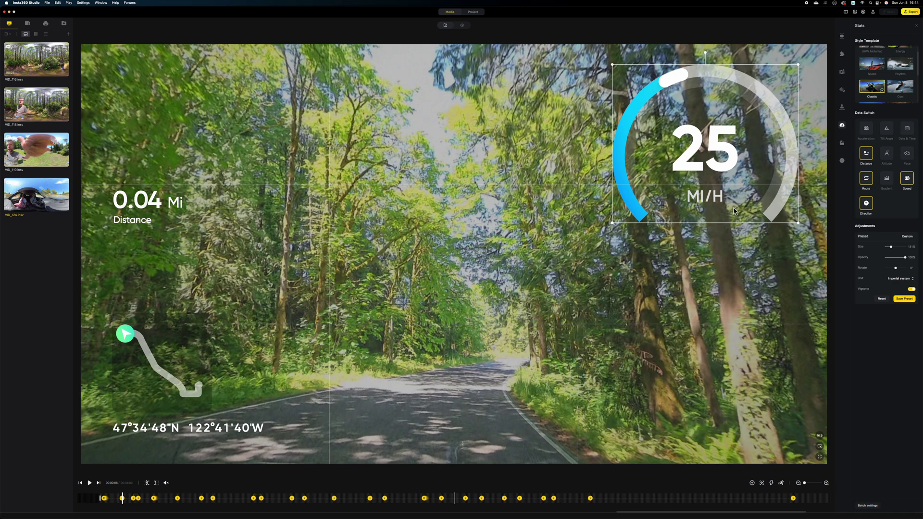
Reset the overlay adjustments and save the stats setup as a preset named "My GPS Stats"
{"action": "left_click", "coordinate": [881, 301]}
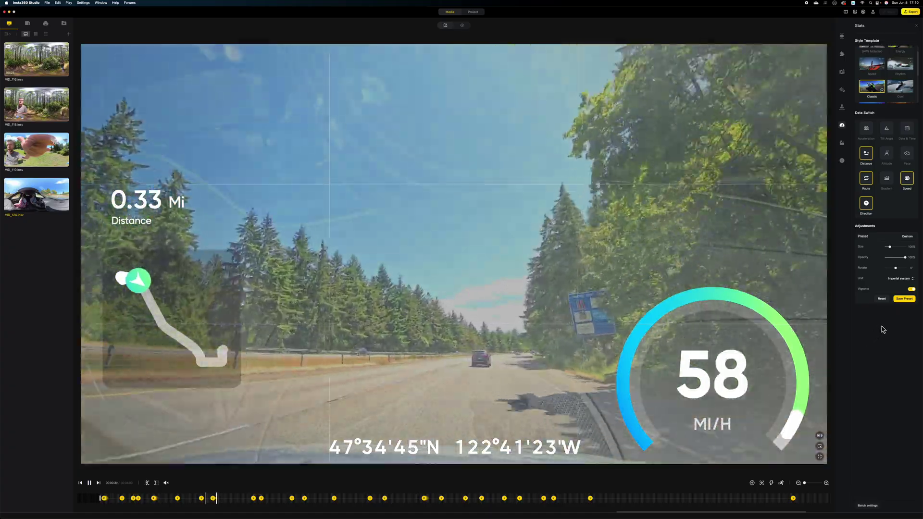
{"action": "left_click", "coordinate": [900, 299]}
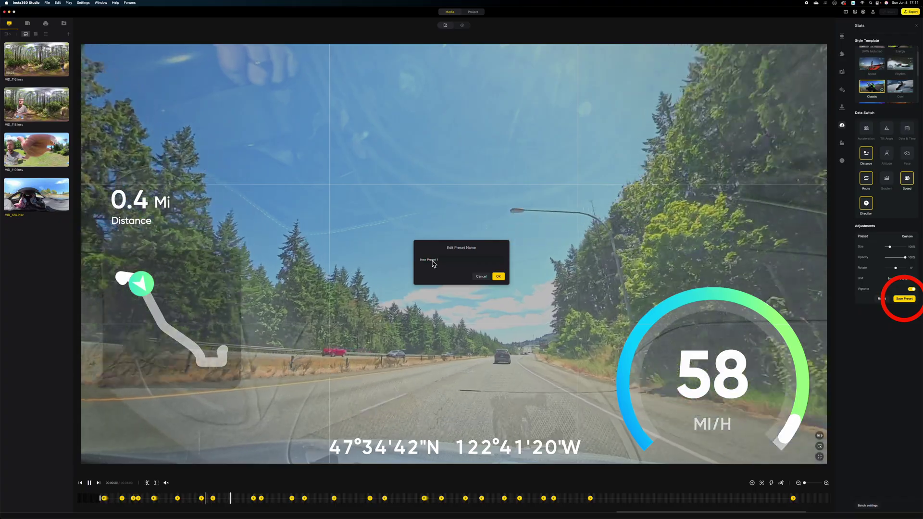
{"action": "double_click", "coordinate": [433, 260]}
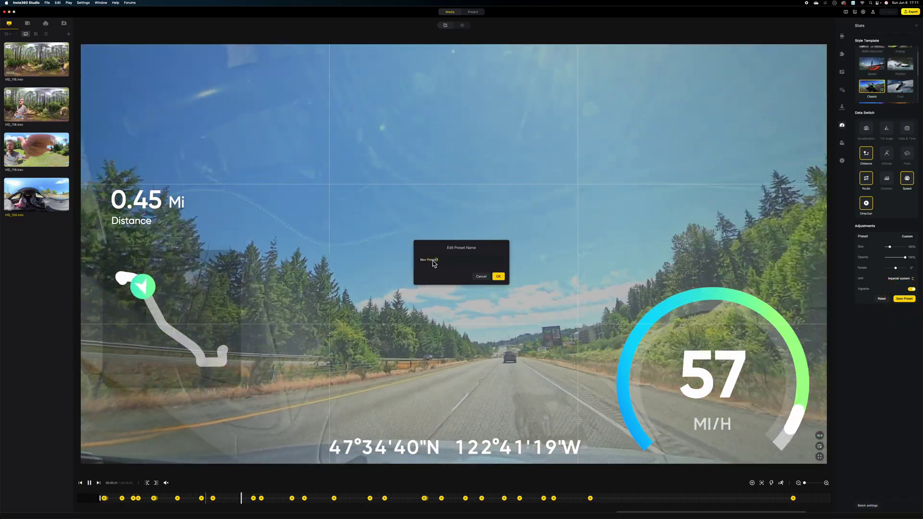
{"action": "left_click_drag", "start_coordinate": [434, 263], "coordinate": [418, 264]}
{"action": "type", "text": "My"}
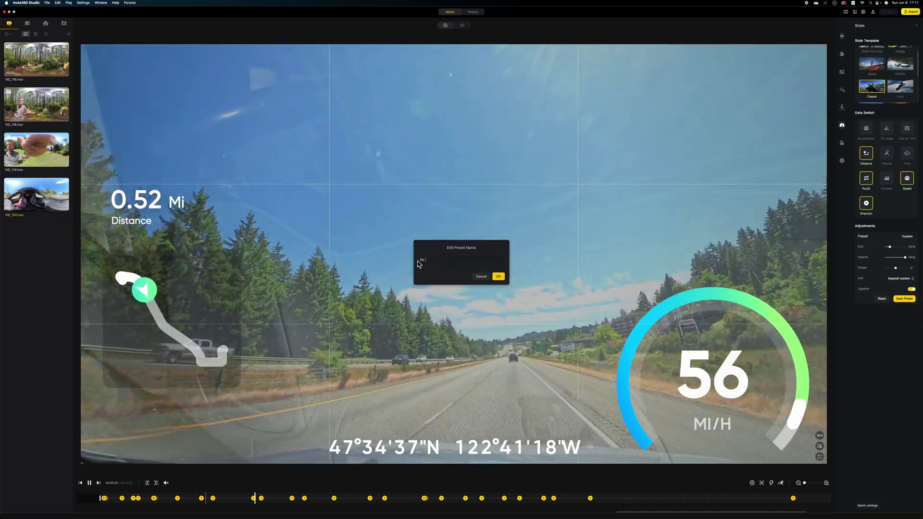
{"action": "type", "text": " GPS Stats"}
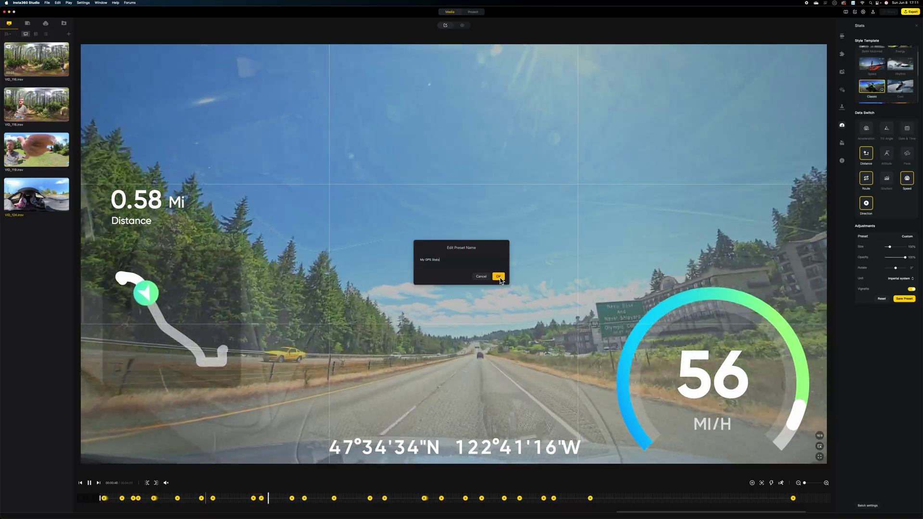
{"action": "left_click", "coordinate": [498, 277]}
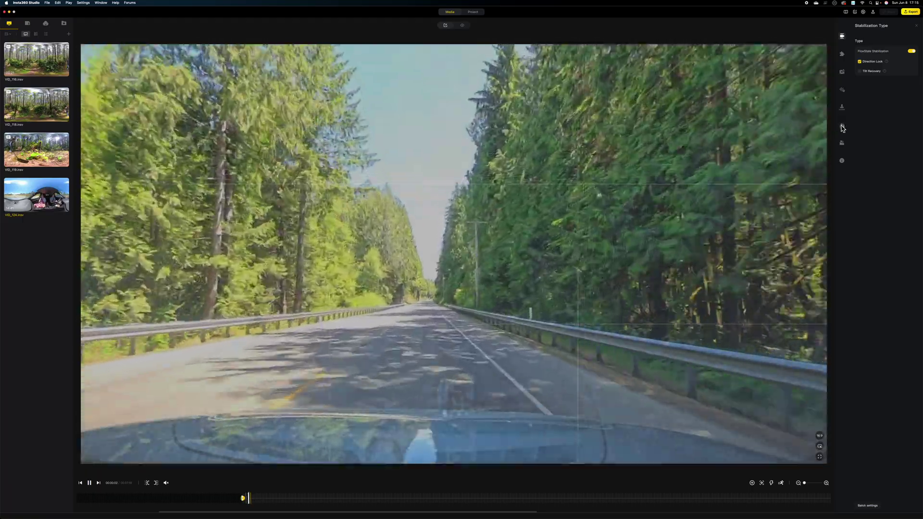
Enable the Speed and Route overlays on this clip and apply the saved My GPS Stats preset to them
{"action": "left_click", "coordinate": [842, 126]}
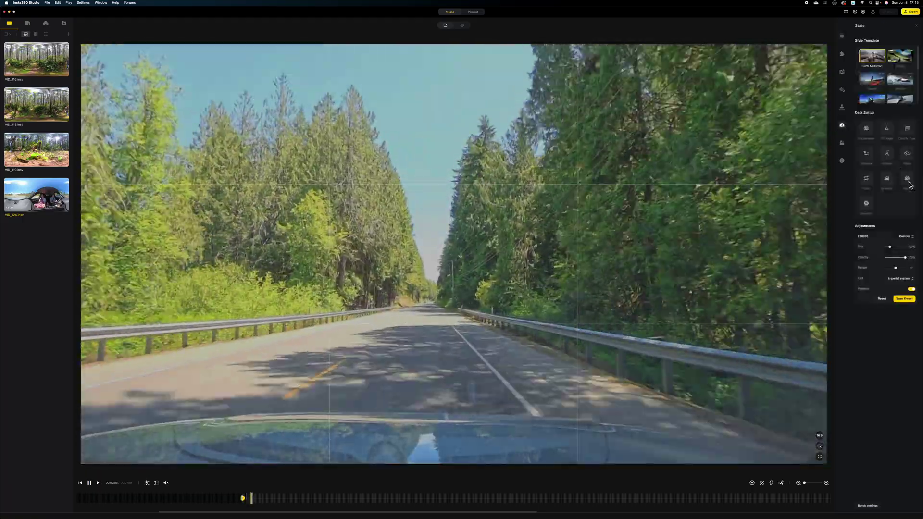
{"action": "left_click", "coordinate": [907, 177]}
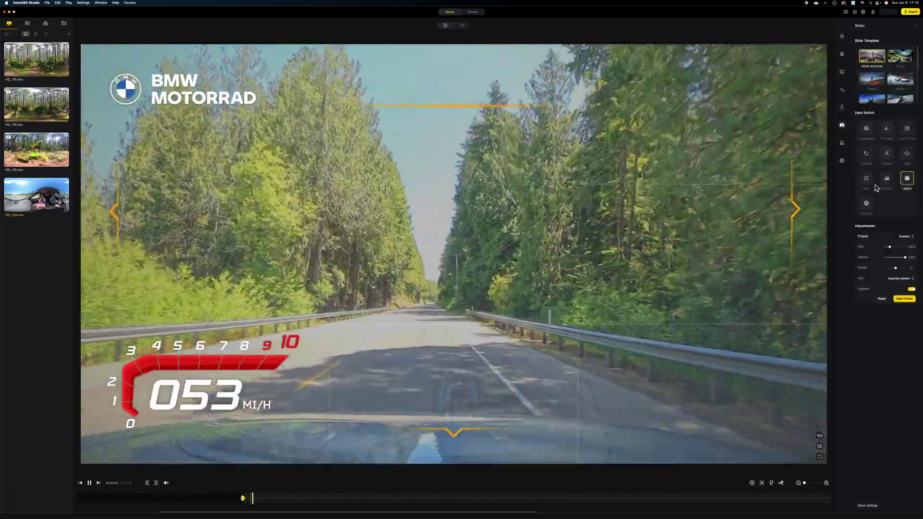
{"action": "left_click", "coordinate": [866, 178]}
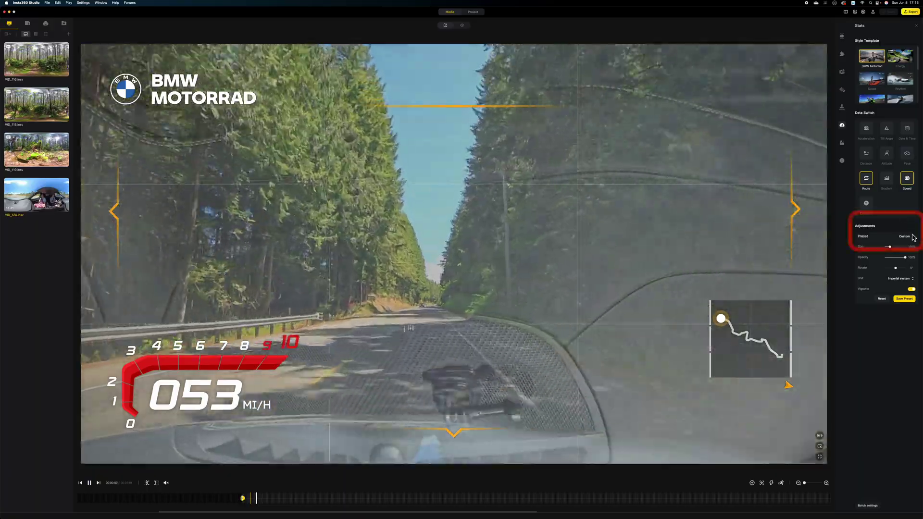
{"action": "left_click", "coordinate": [912, 236]}
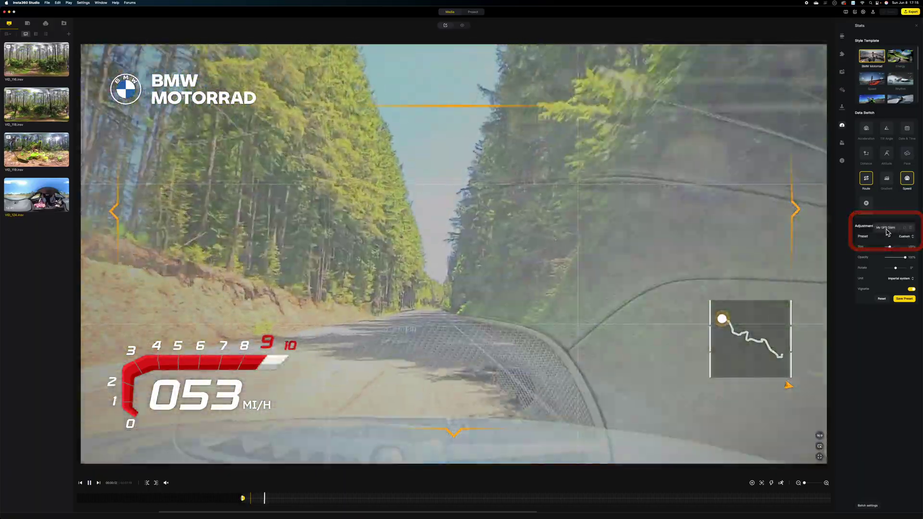
{"action": "left_click", "coordinate": [887, 229]}
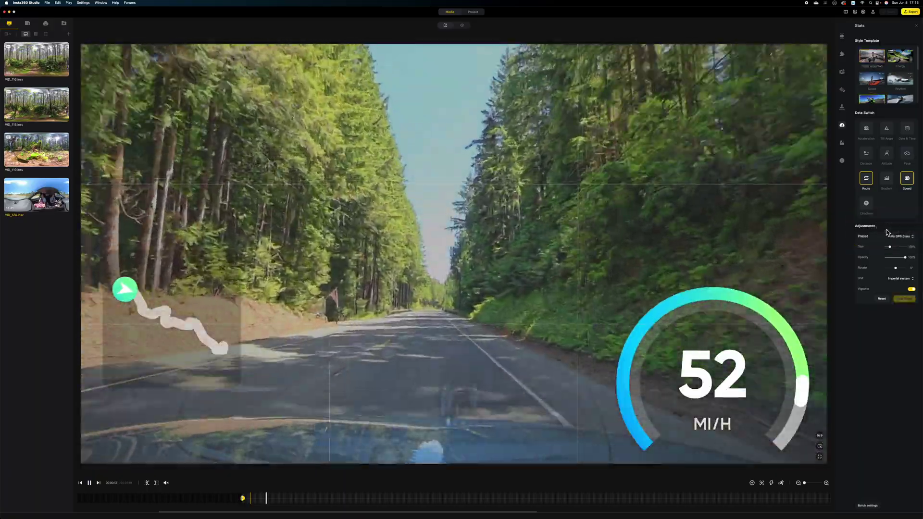